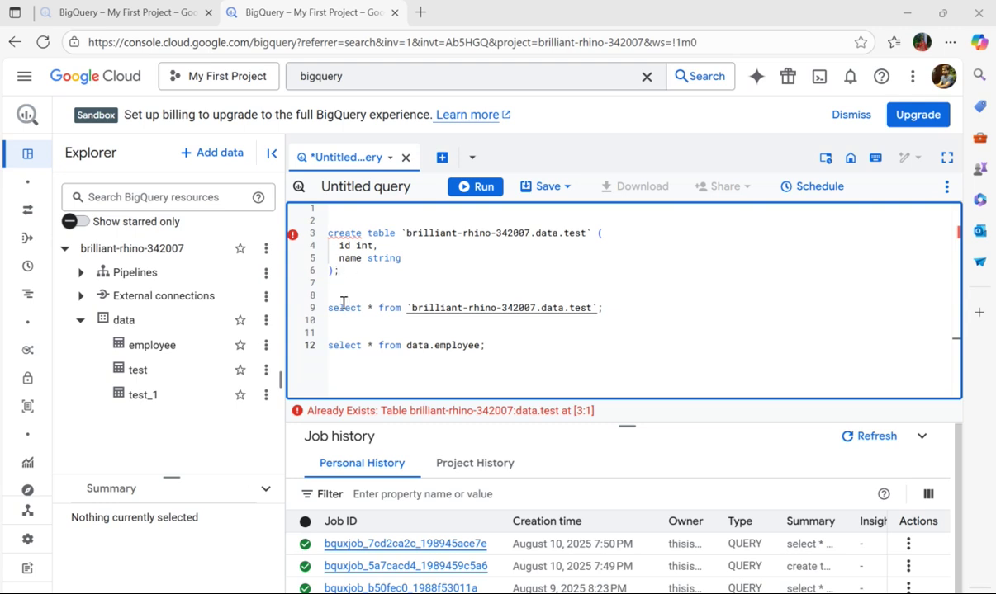
Auto-format the SQL code of the untitled query.
{"action": "left_click", "coordinate": [947, 190]}
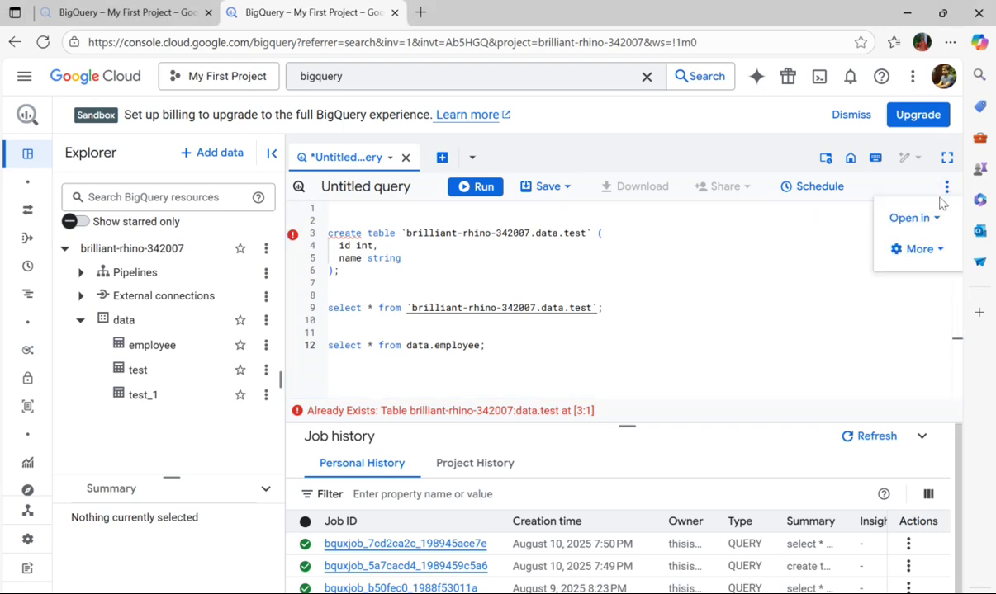
{"action": "left_click", "coordinate": [917, 250]}
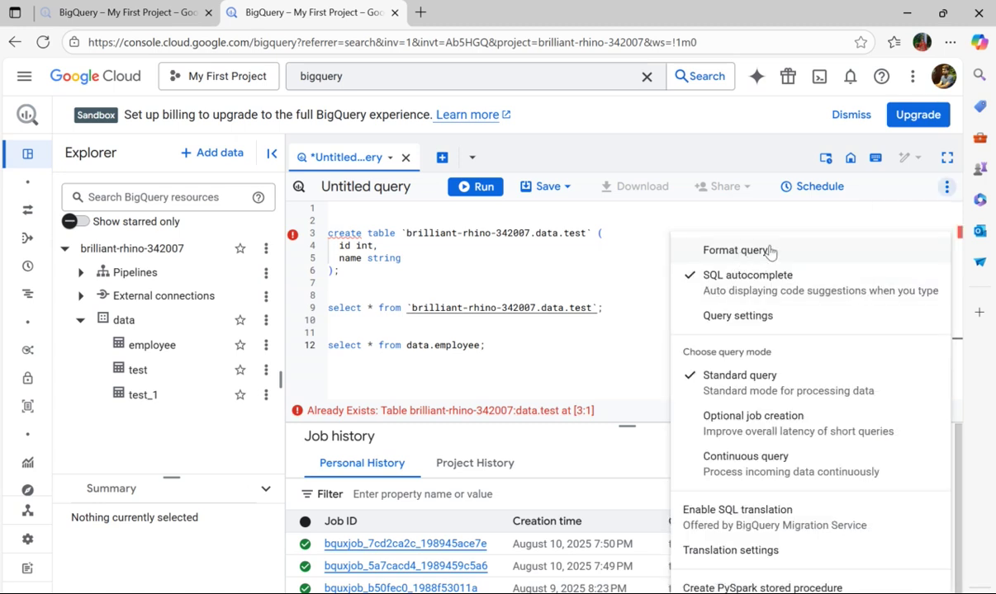
{"action": "left_click", "coordinate": [735, 250]}
Insert a blank line after the CREATE TABLE statement and another after the first SELECT statement.
{"action": "left_click", "coordinate": [442, 234]}
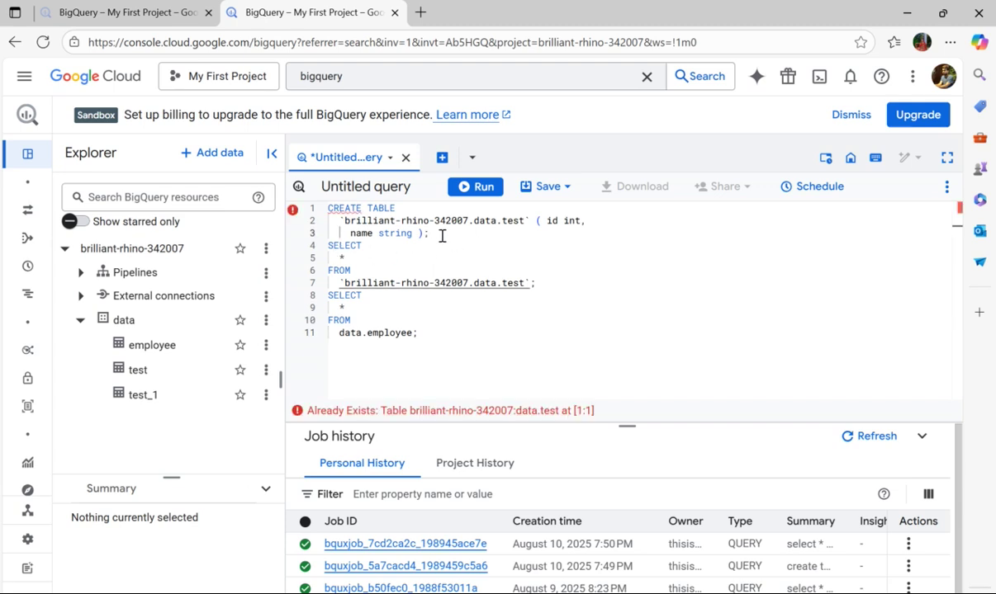
{"action": "key", "text": "Return"}
{"action": "key", "text": "Down"}
{"action": "key", "text": "Down"}
{"action": "key", "text": "Down"}
{"action": "key", "text": "Down"}
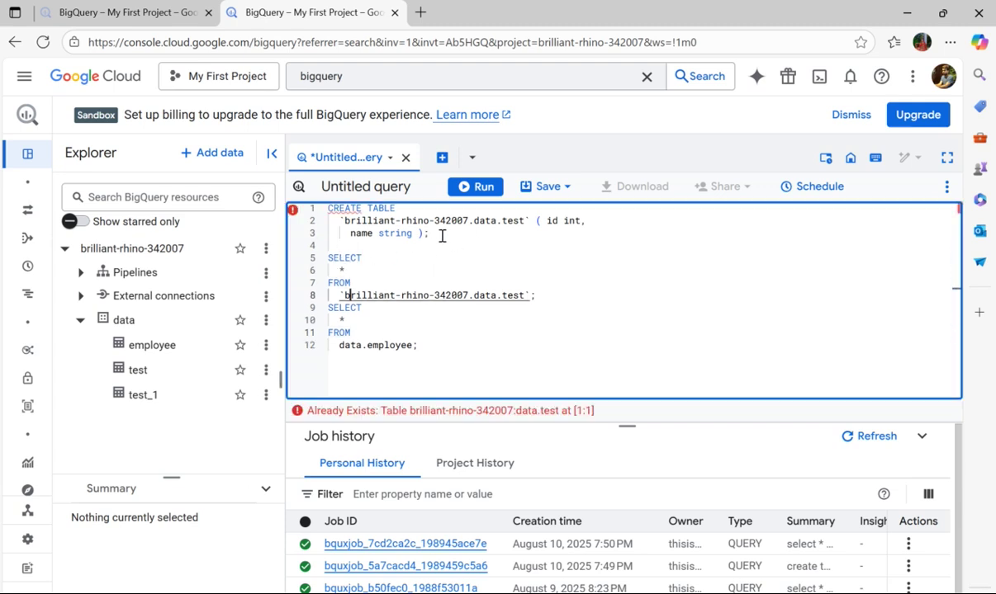
{"action": "left_click", "coordinate": [547, 299]}
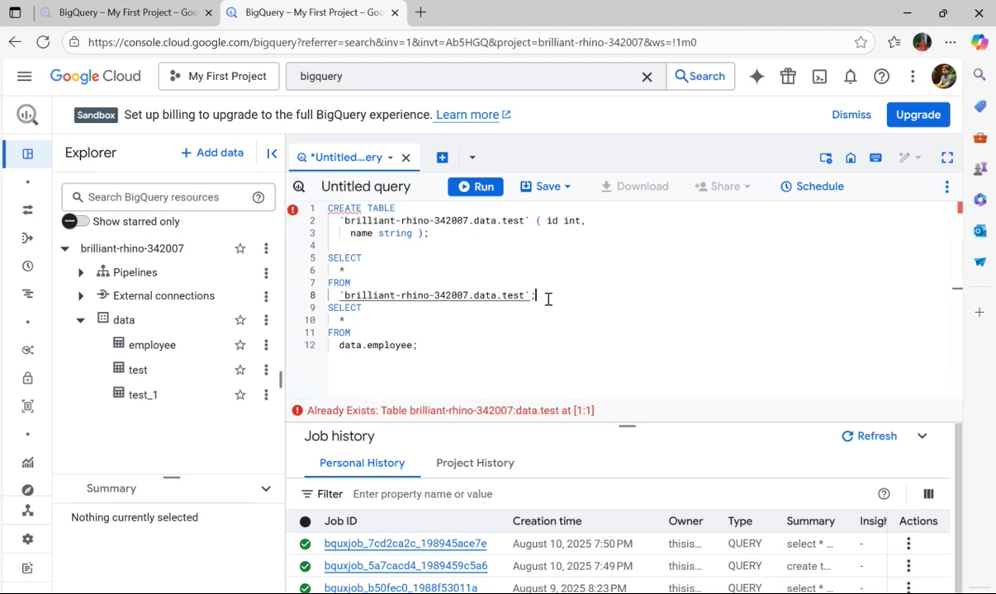
{"action": "key", "text": "Return"}
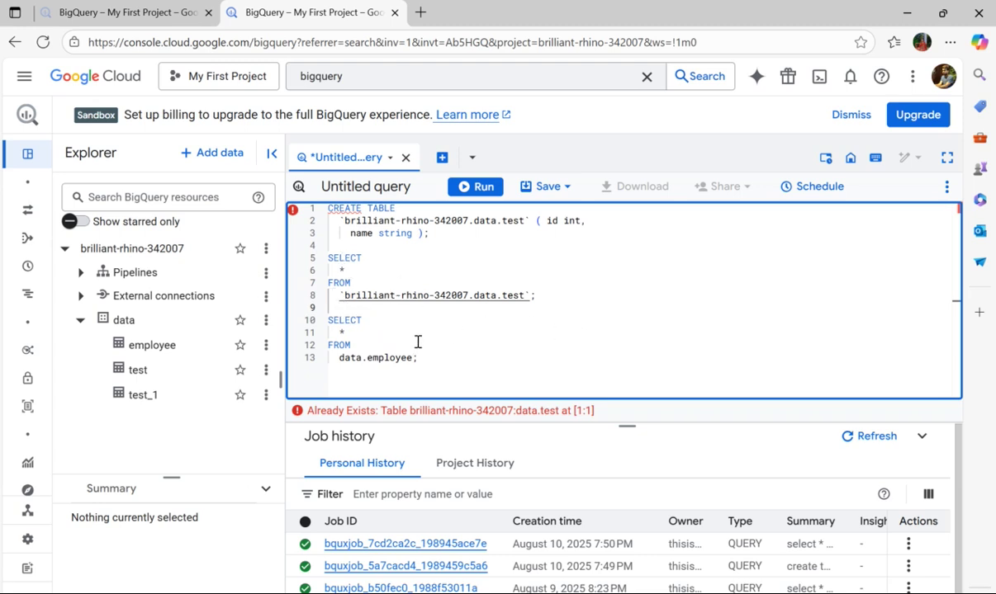
Turn on session mode in the query settings and save the settings.
{"action": "left_click", "coordinate": [946, 188]}
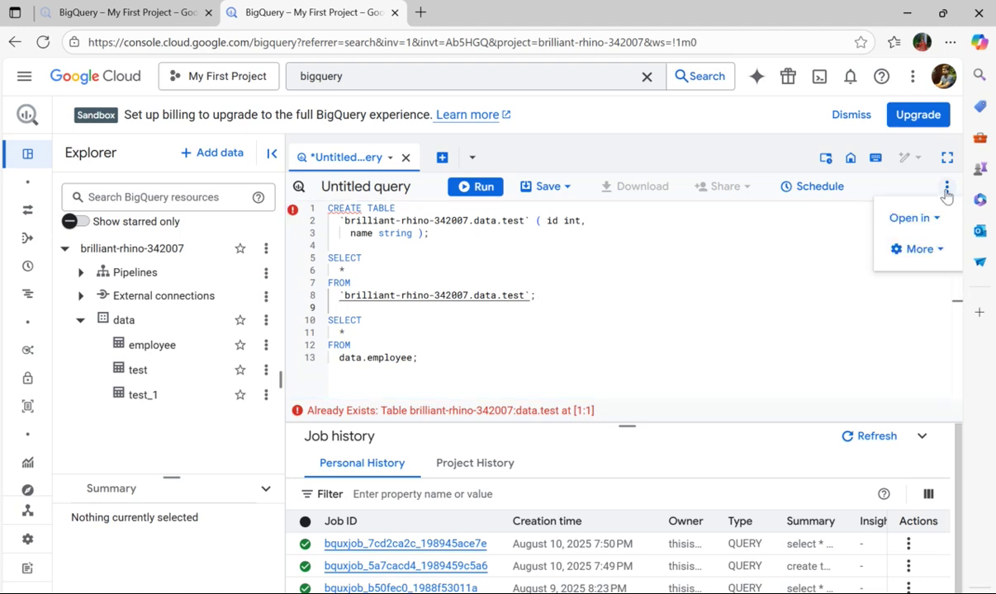
{"action": "left_click", "coordinate": [922, 250]}
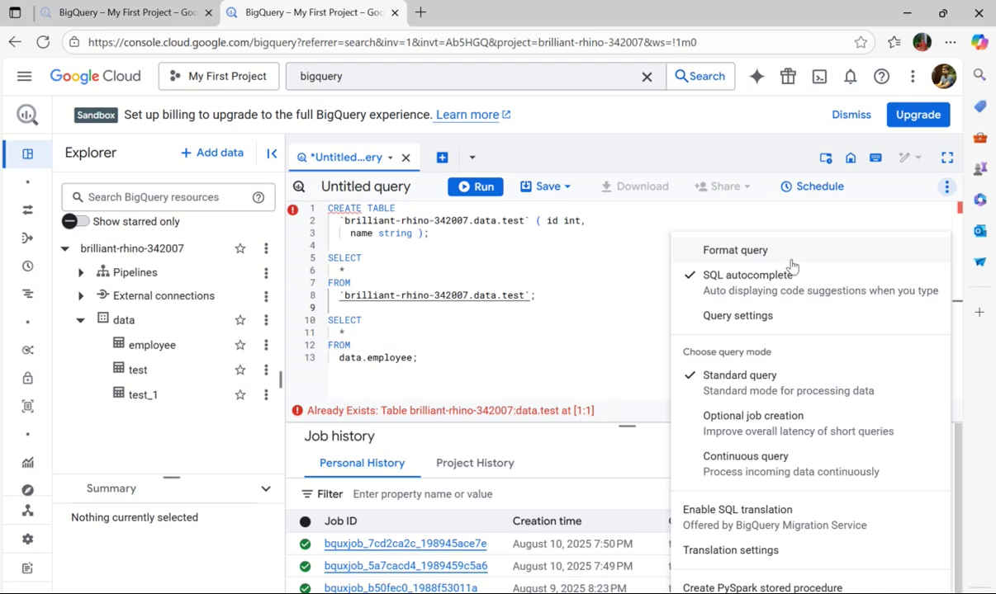
{"action": "left_click", "coordinate": [739, 318]}
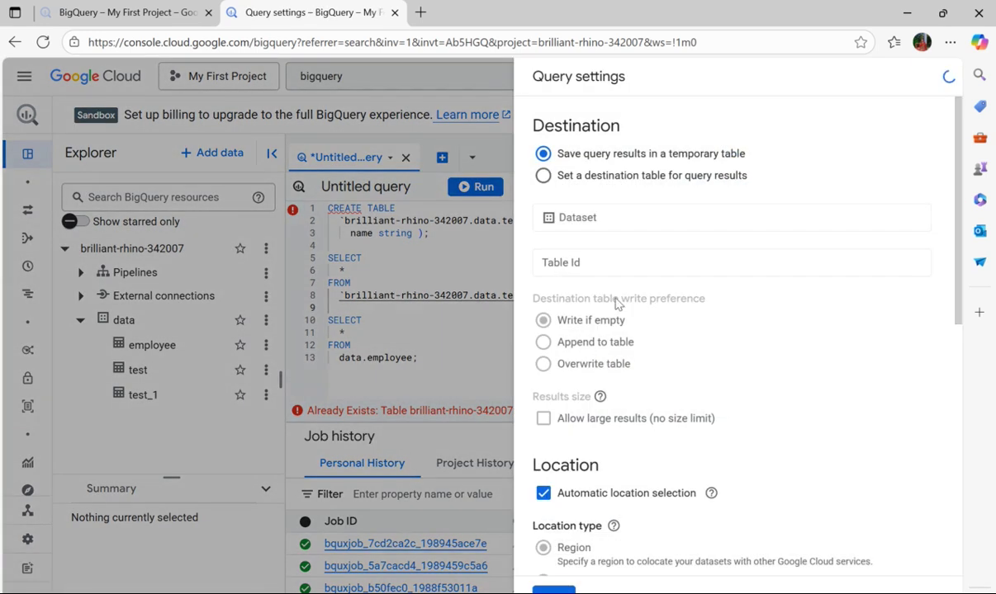
{"action": "scroll", "coordinate": [629, 235], "scroll_direction": "down", "scroll_amount": 6}
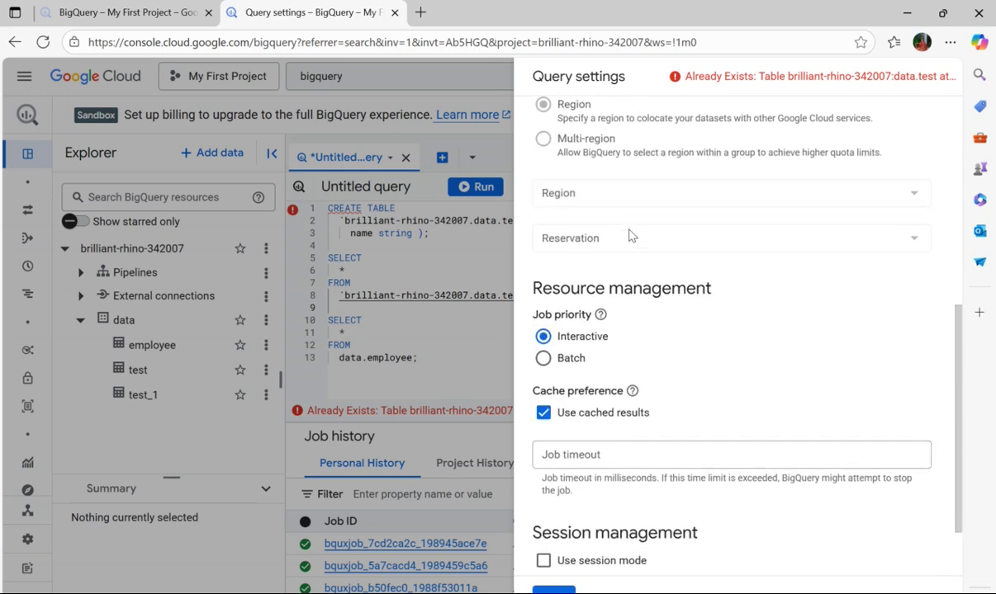
{"action": "scroll", "coordinate": [628, 235], "scroll_direction": "down", "scroll_amount": 1}
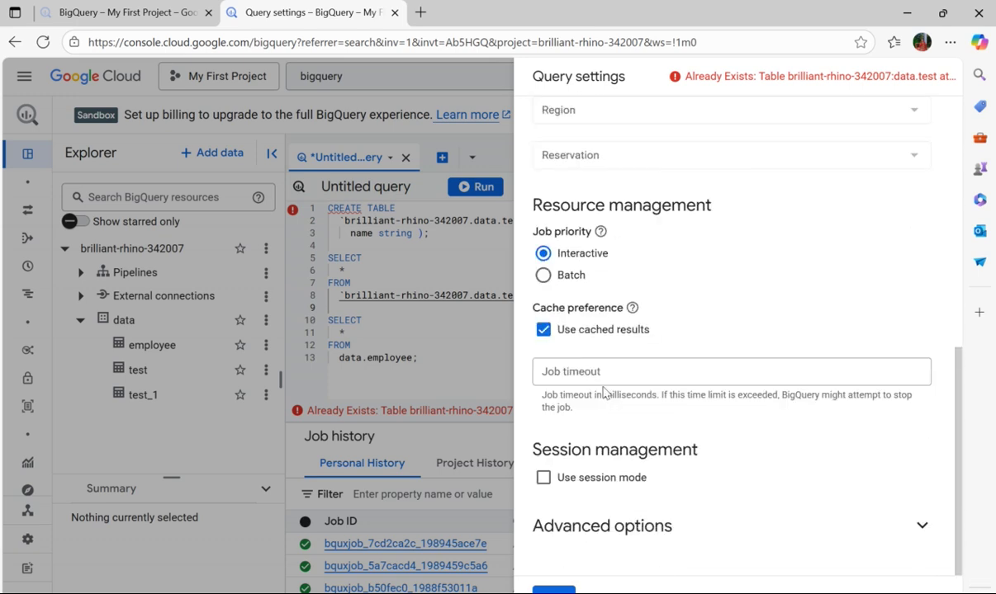
{"action": "left_click", "coordinate": [544, 479]}
{"action": "scroll", "coordinate": [648, 516], "scroll_direction": "down", "scroll_amount": 1}
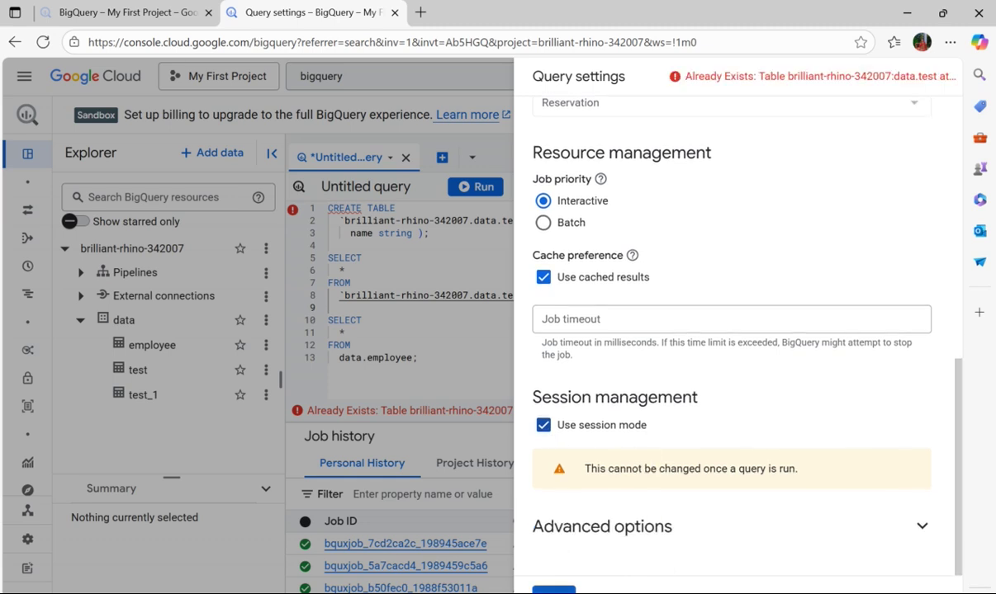
{"action": "left_click", "coordinate": [553, 589]}
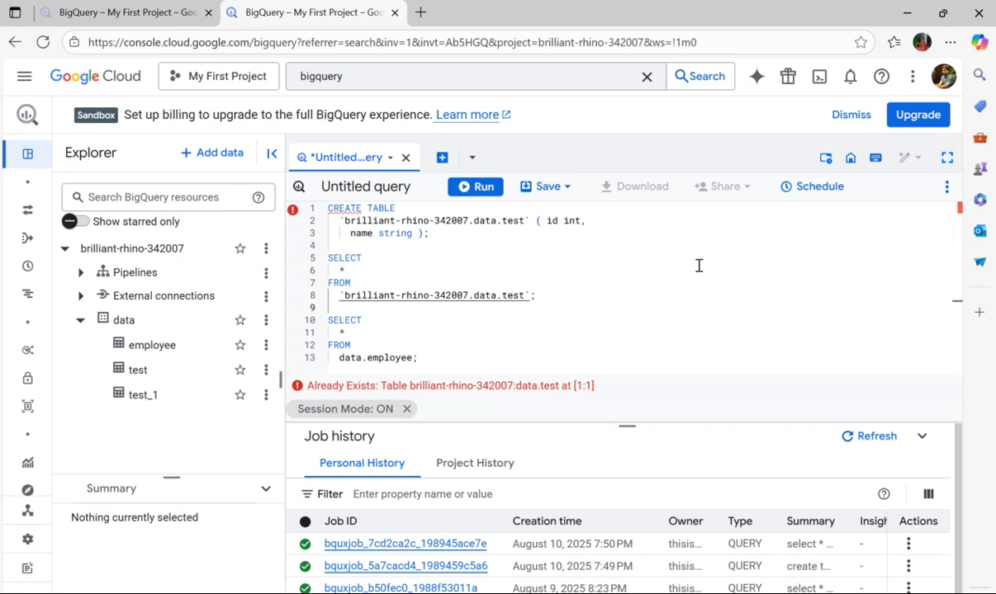
Enable SQL translation for the query editor without the sample Teradata query.
{"action": "left_click", "coordinate": [947, 188]}
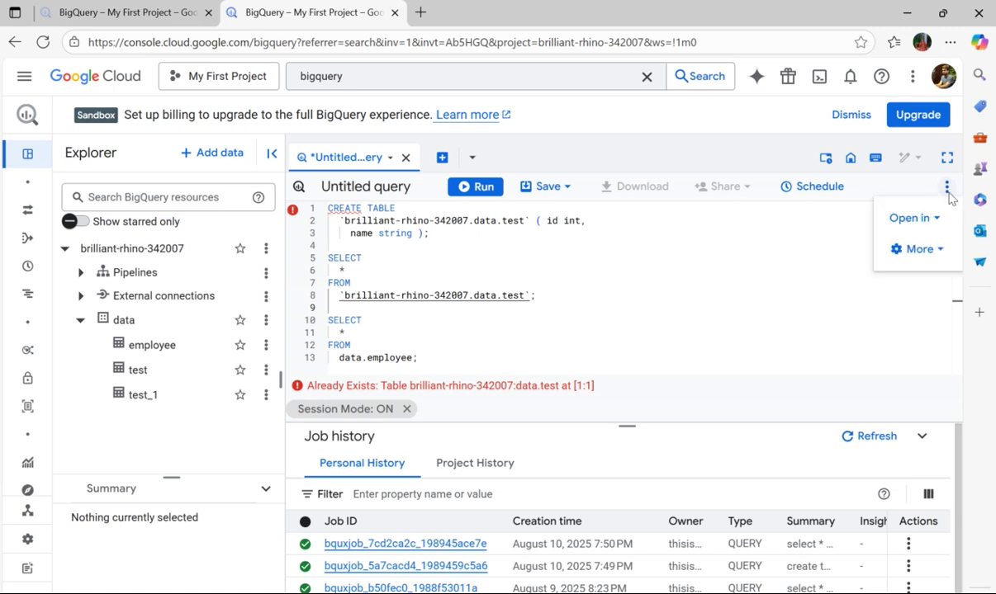
{"action": "left_click", "coordinate": [914, 250]}
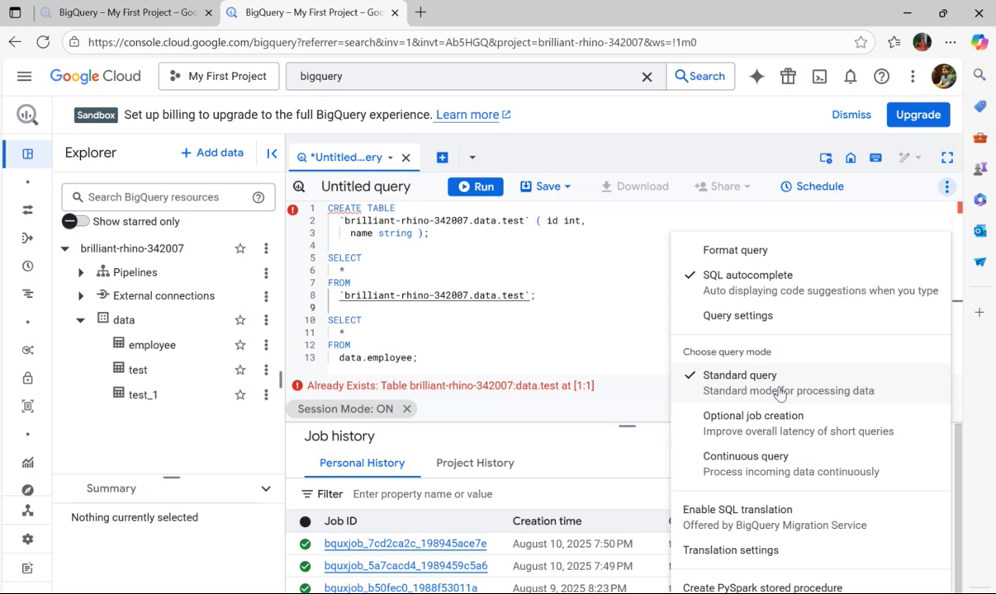
{"action": "left_click", "coordinate": [730, 520]}
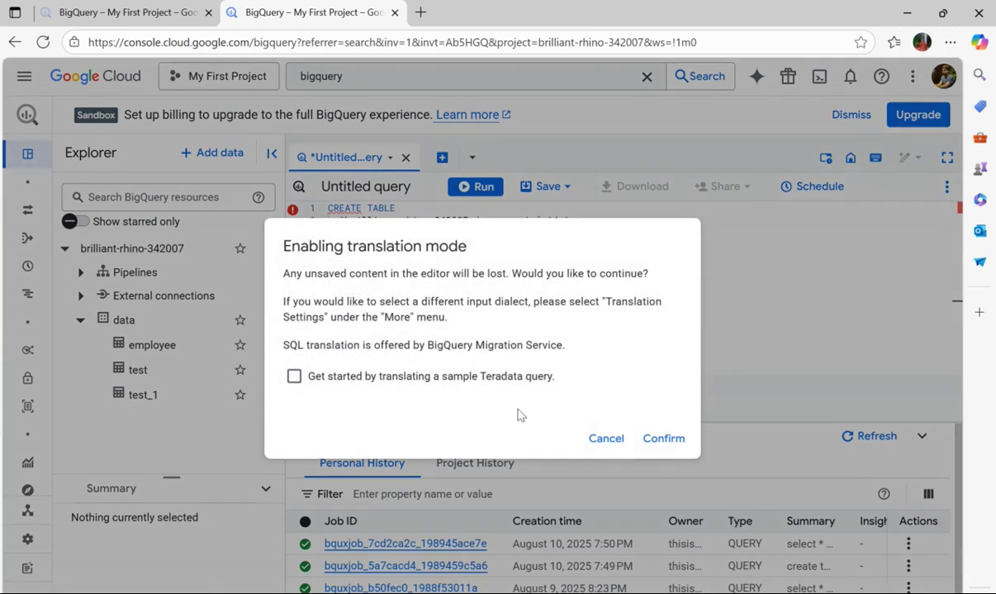
{"action": "left_click", "coordinate": [663, 443]}
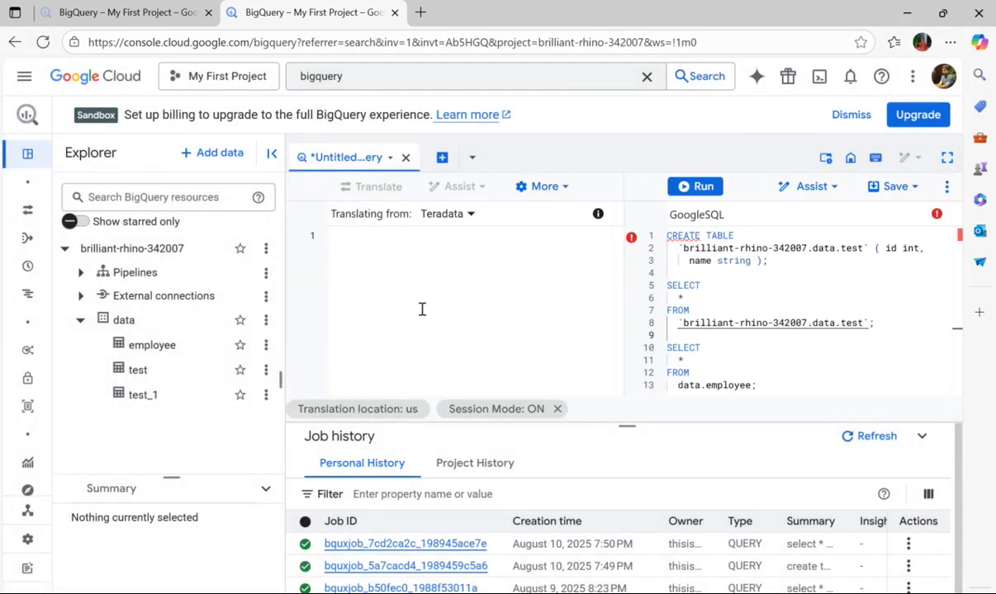
Set the source dialect of the translation to HiveQL.
{"action": "left_click", "coordinate": [468, 218]}
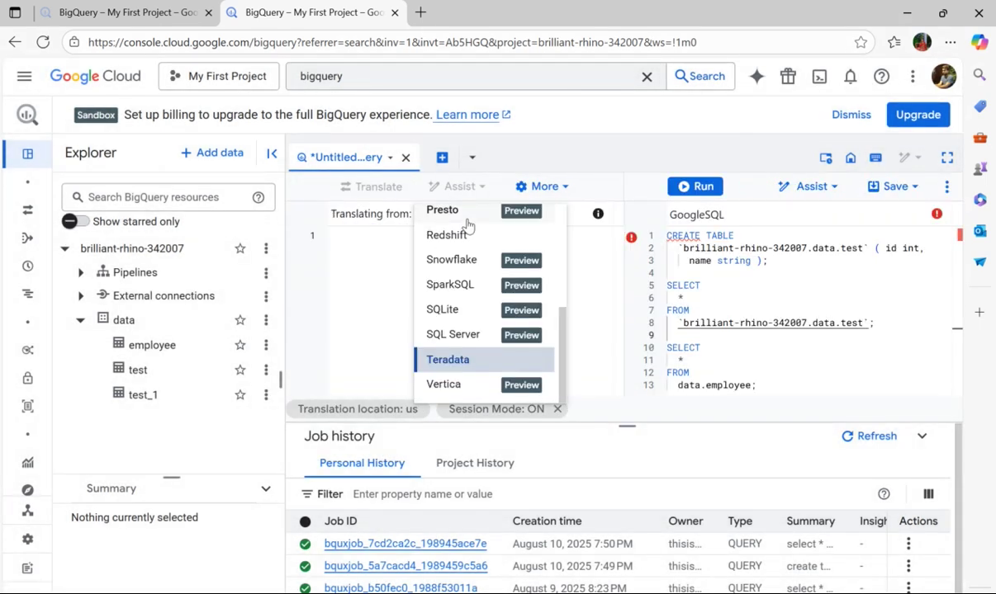
{"action": "scroll", "coordinate": [464, 284], "scroll_direction": "up", "scroll_amount": 5}
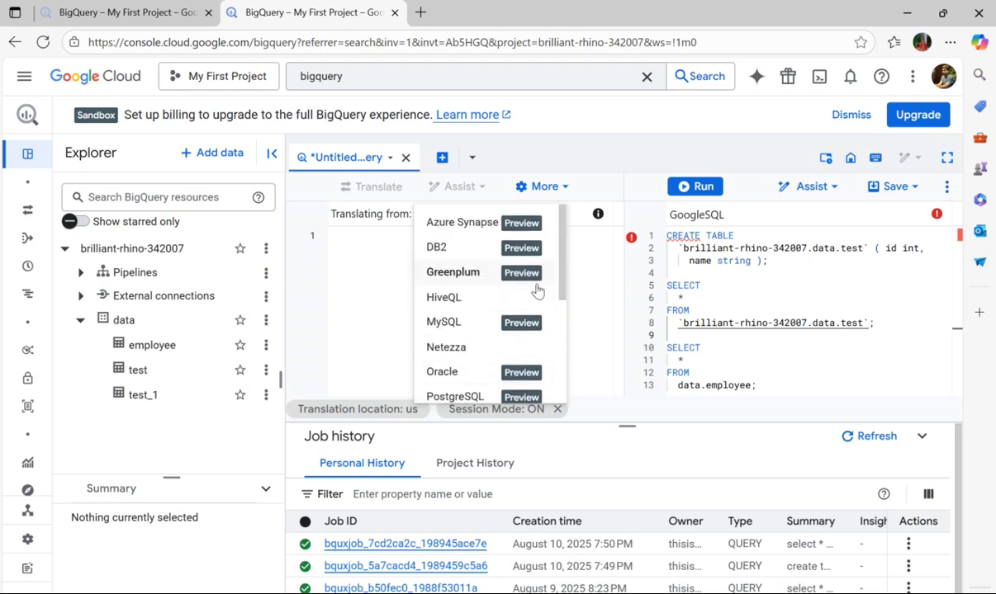
{"action": "left_click", "coordinate": [444, 299]}
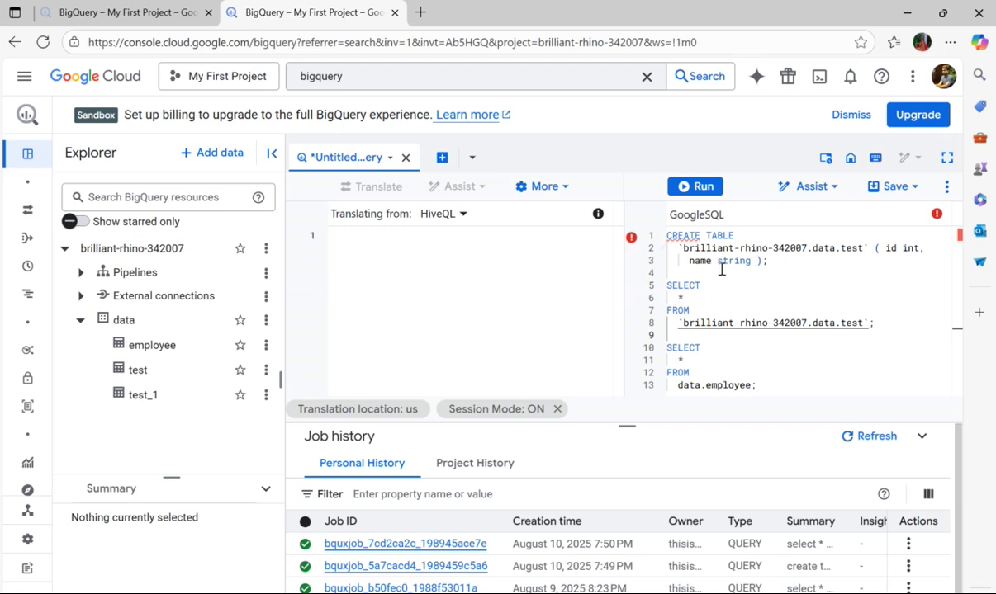
Enter "select current_date;" as the source query, translate it to GoogleSQL and enlarge the editor area above the translation results.
{"action": "left_click", "coordinate": [399, 276]}
{"action": "key", "text": "Return"}
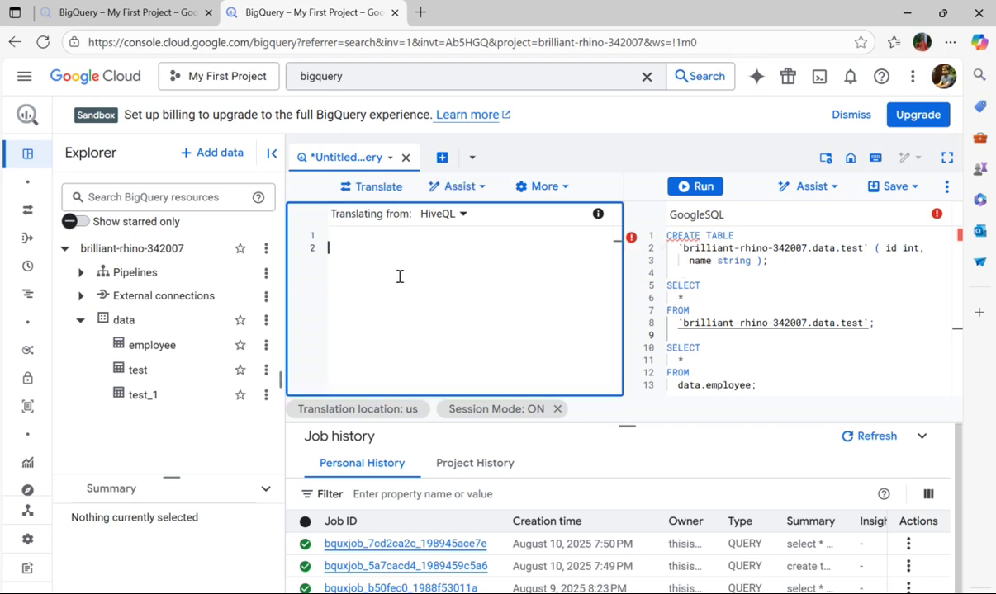
{"action": "type", "text": "select current_date"}
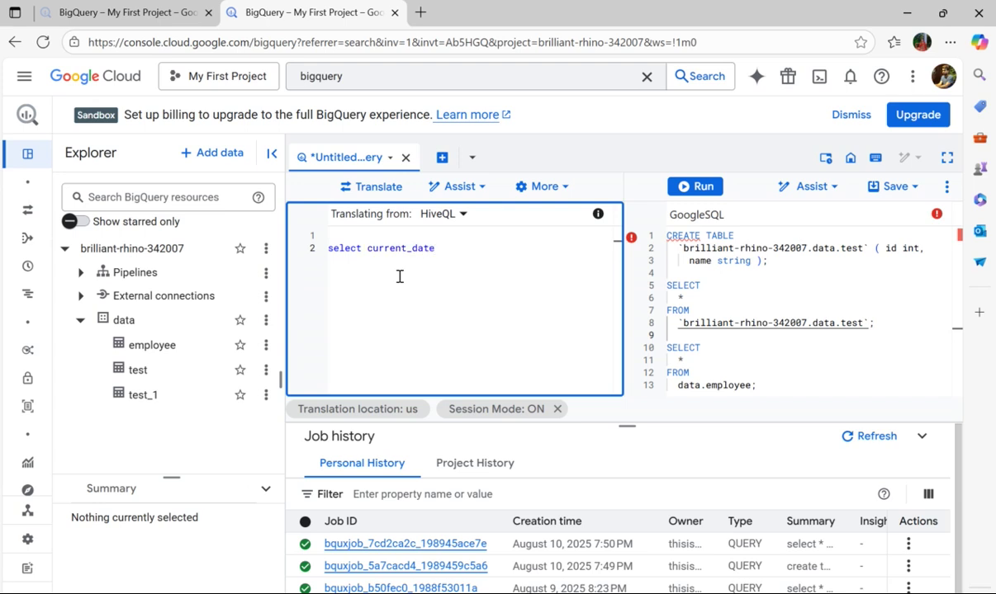
{"action": "type", "text": ";"}
{"action": "left_click", "coordinate": [361, 189]}
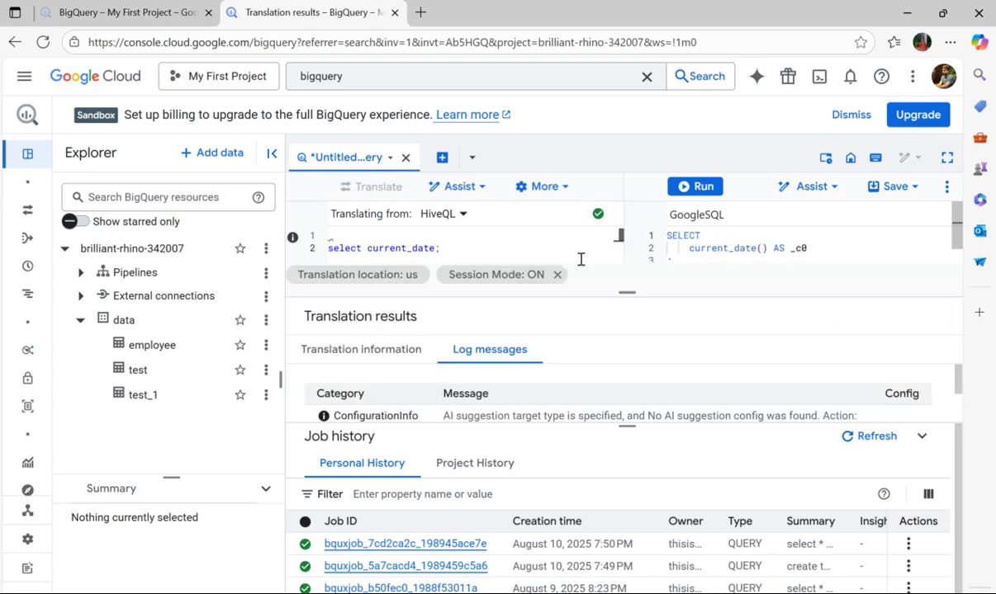
{"action": "left_click_drag", "start_coordinate": [620, 286], "coordinate": [628, 385]}
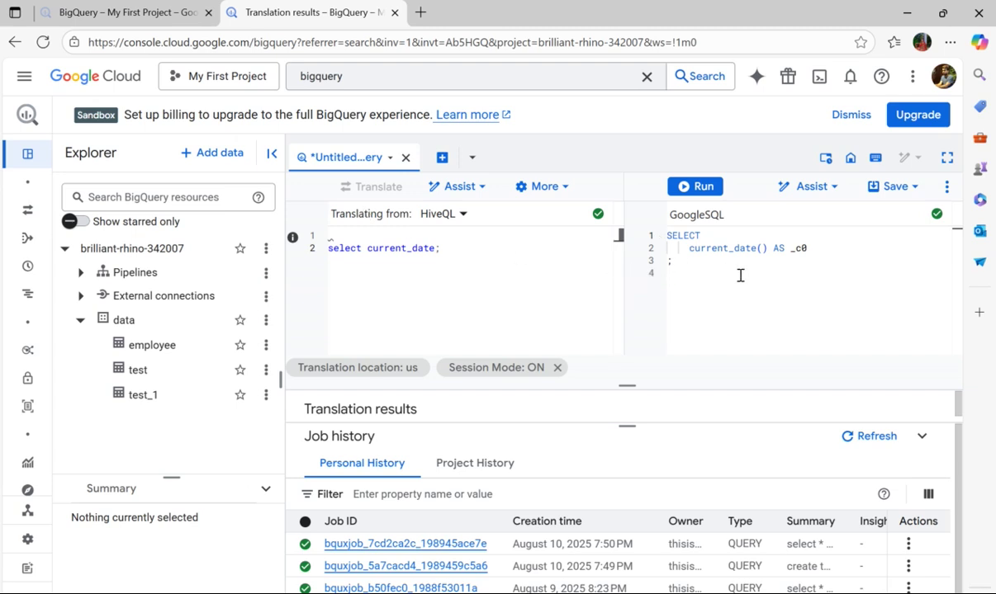
Change the source dialect of the translation to Presto.
{"action": "left_click", "coordinate": [462, 216]}
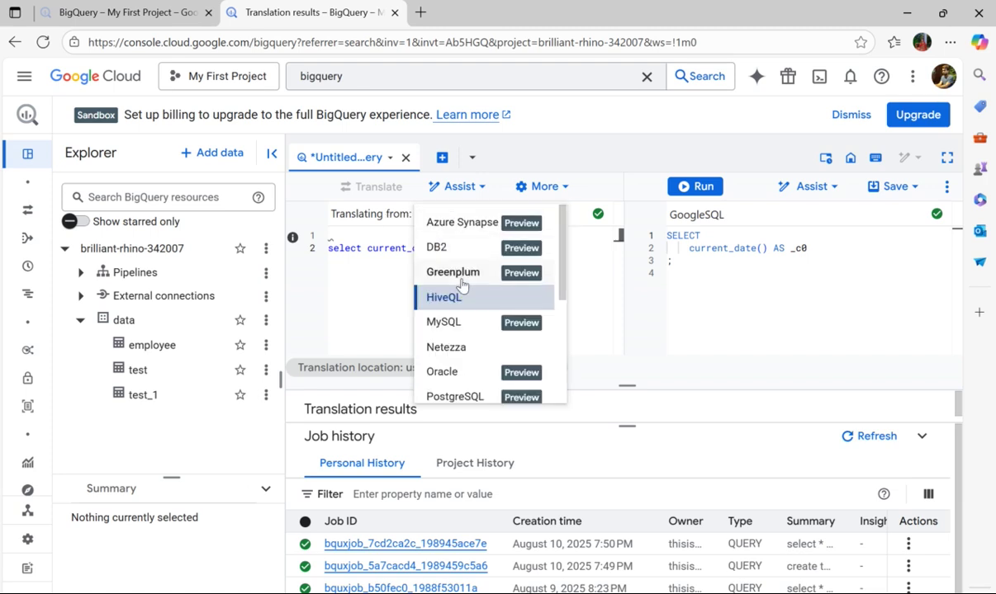
{"action": "scroll", "coordinate": [461, 320], "scroll_direction": "down", "scroll_amount": 3}
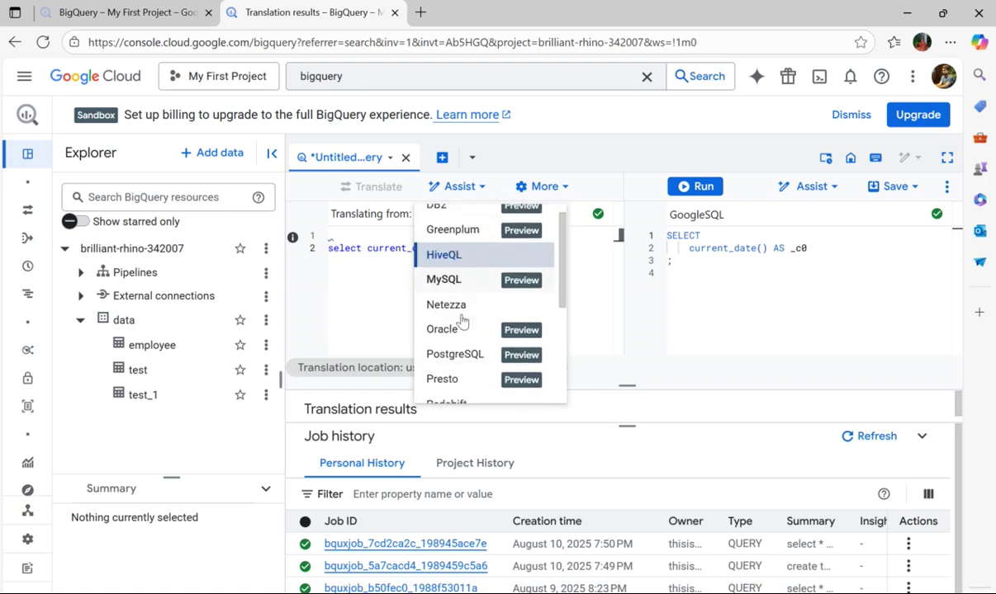
{"action": "left_click", "coordinate": [462, 320]}
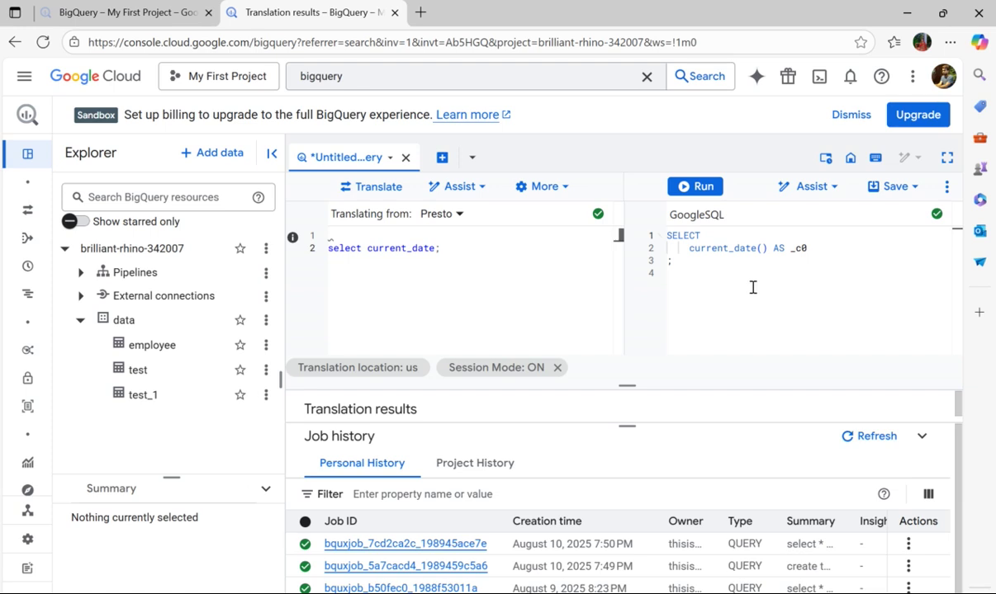
{"action": "left_click", "coordinate": [717, 295]}
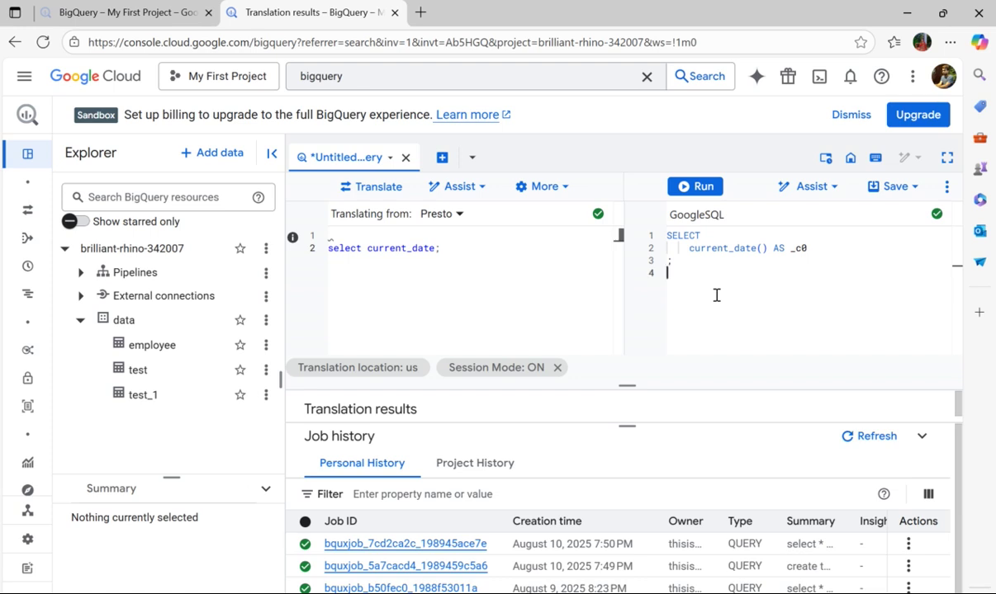